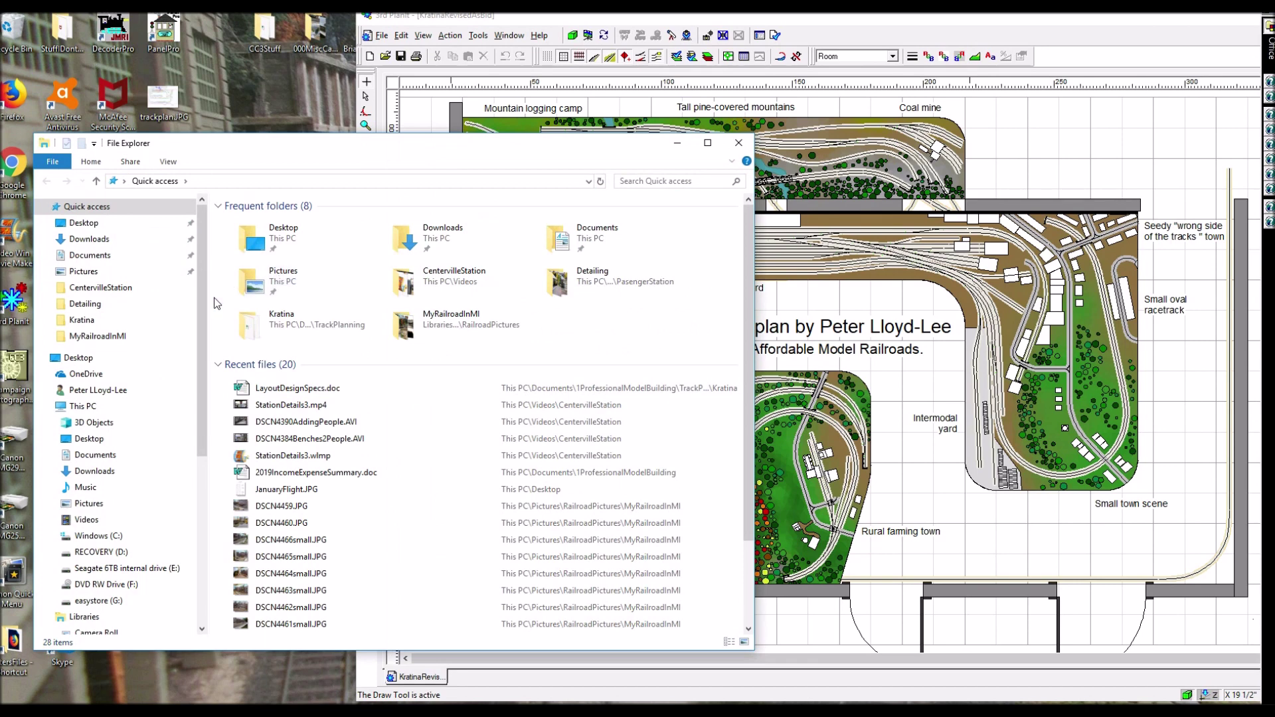
Step: Open LayoutDesignSpecs.doc, close the file browser, and review the design specs alongside the finished track plan
double_click(298, 389)
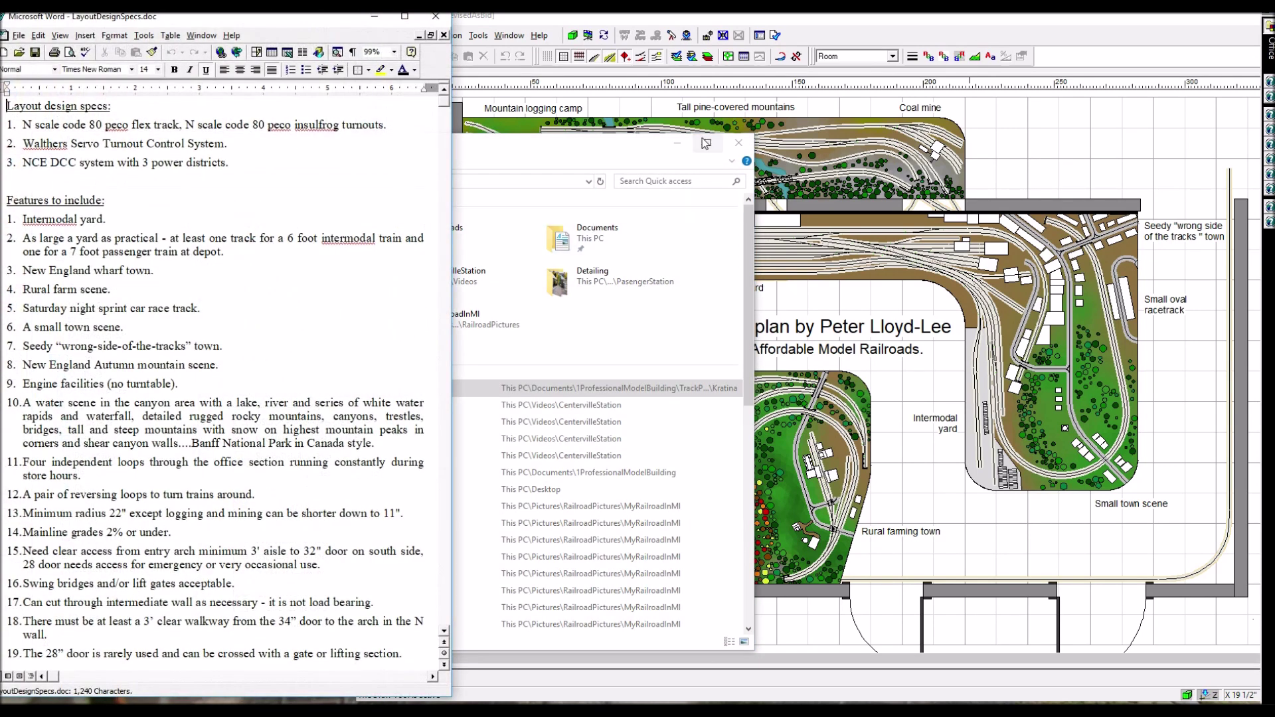
left_click(738, 143)
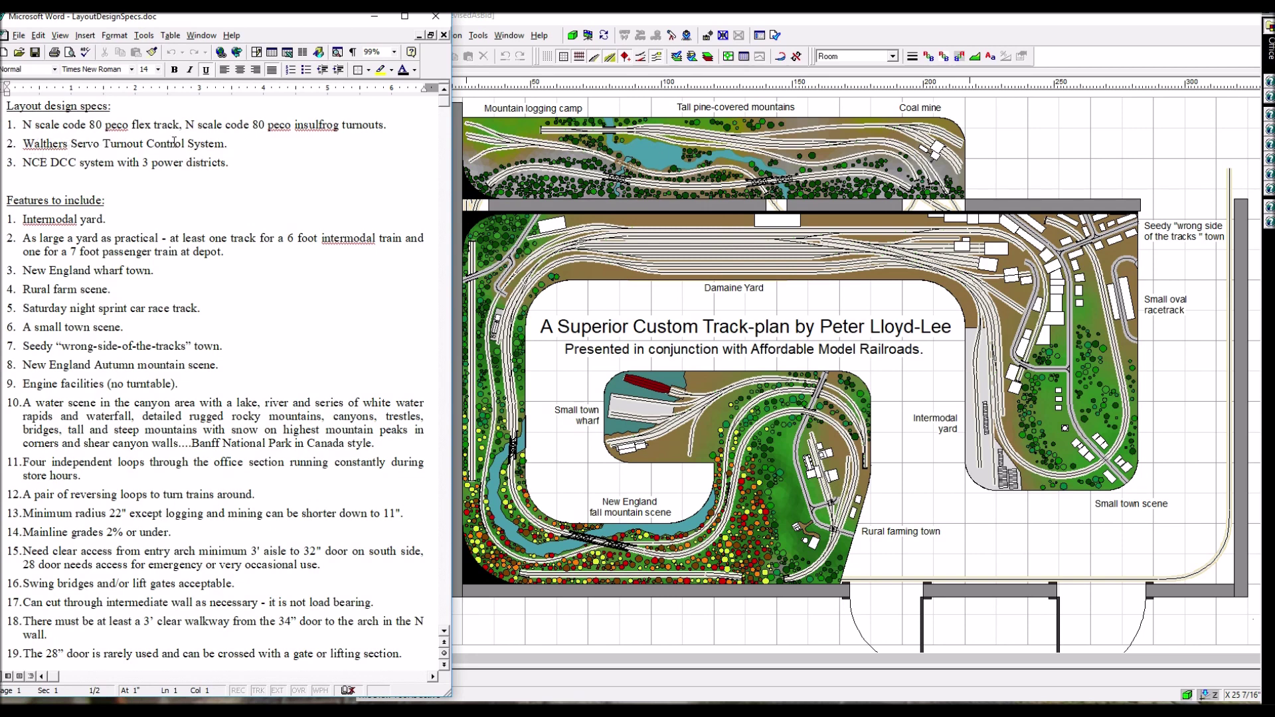
left_click(456, 240)
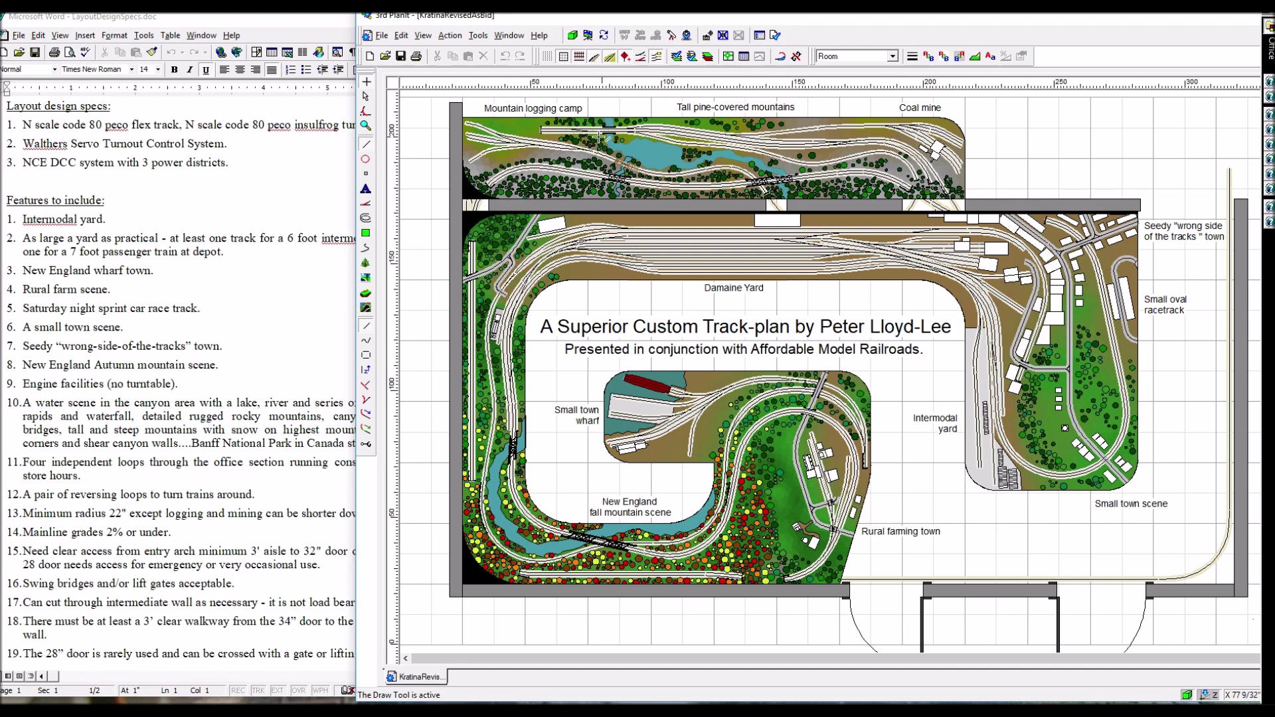
left_click(224, 323)
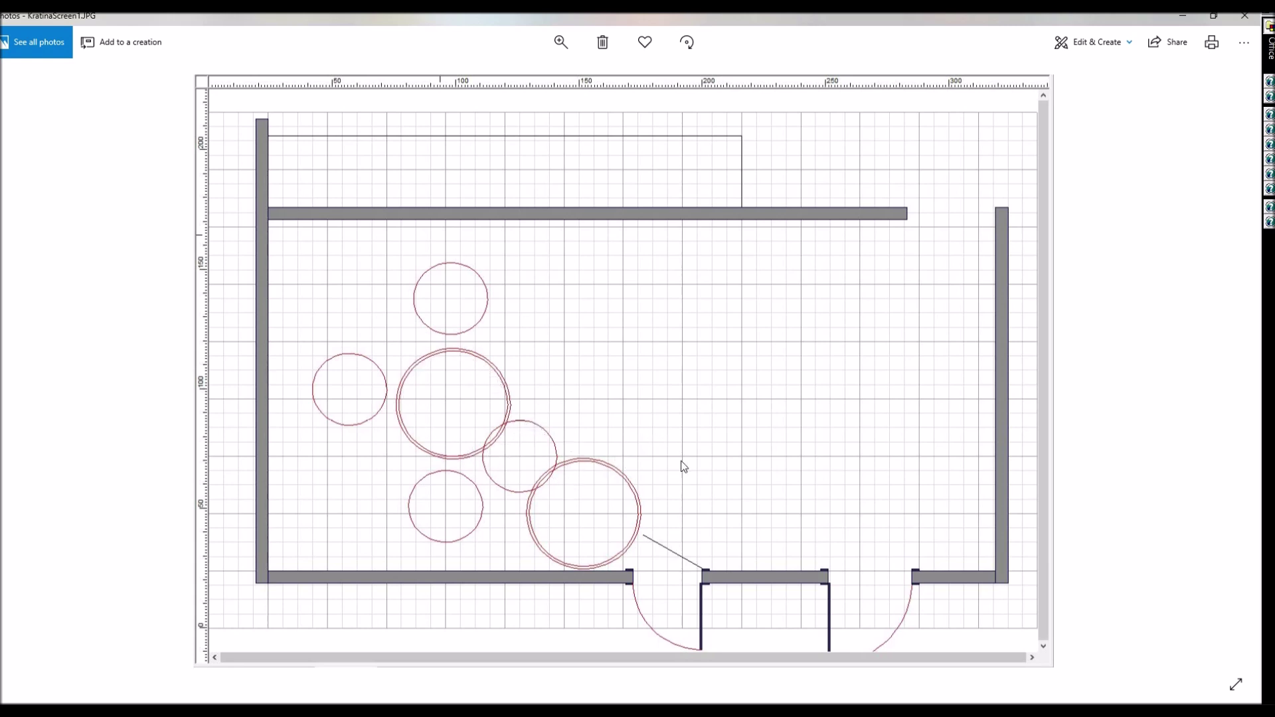
Step: Close KratinaScreen1.JPG and view the next two layout stage images on the desktop, starting with KratinaScreen2.JPG
left_click(1244, 16)
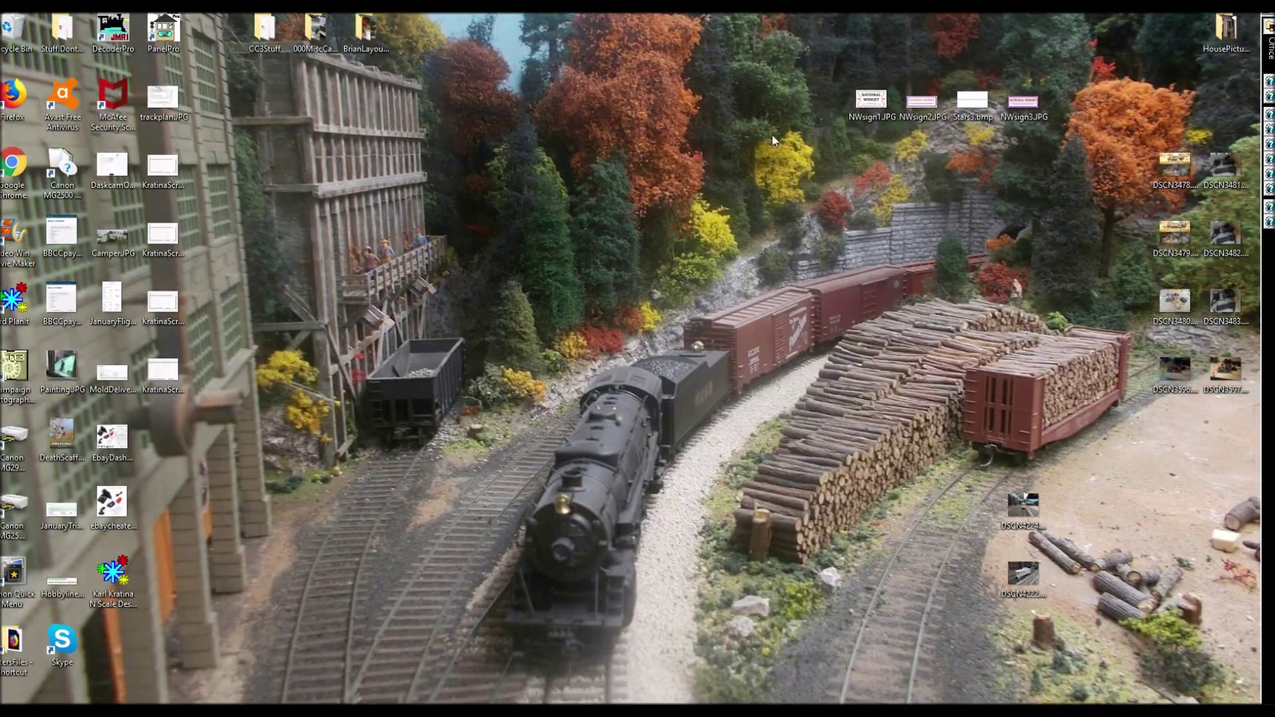
double_click(163, 236)
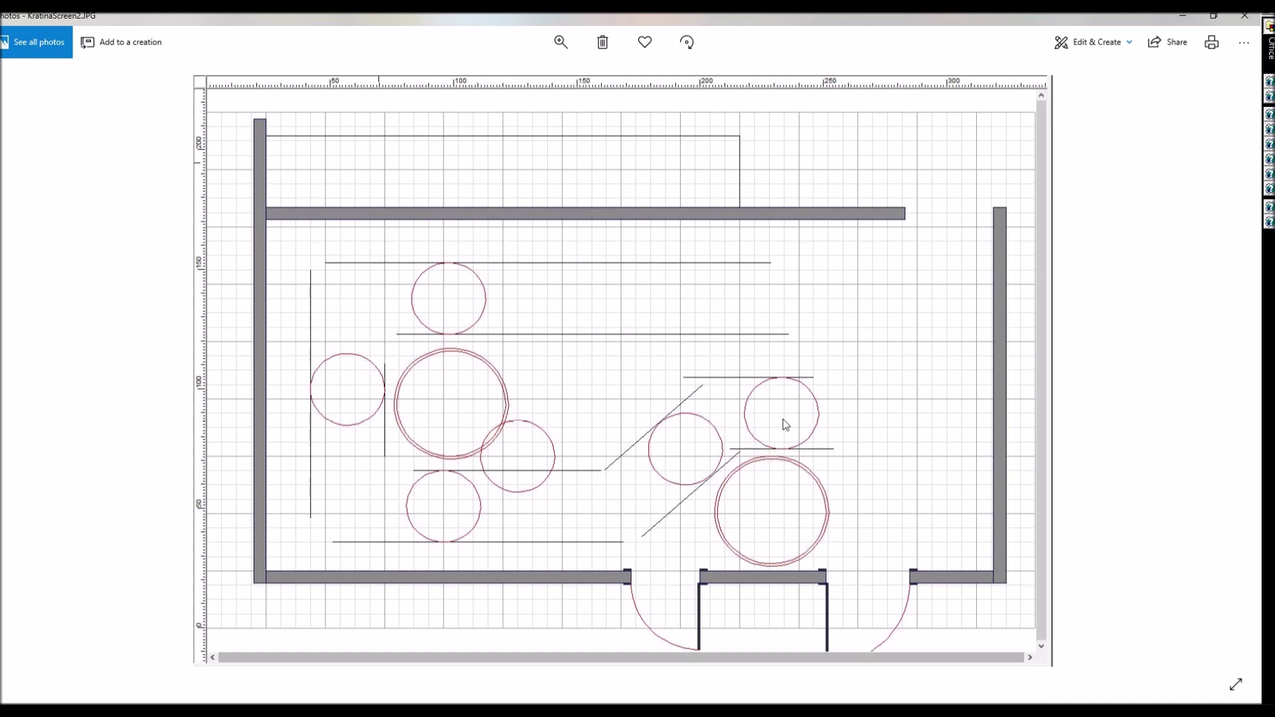
left_click(1246, 16)
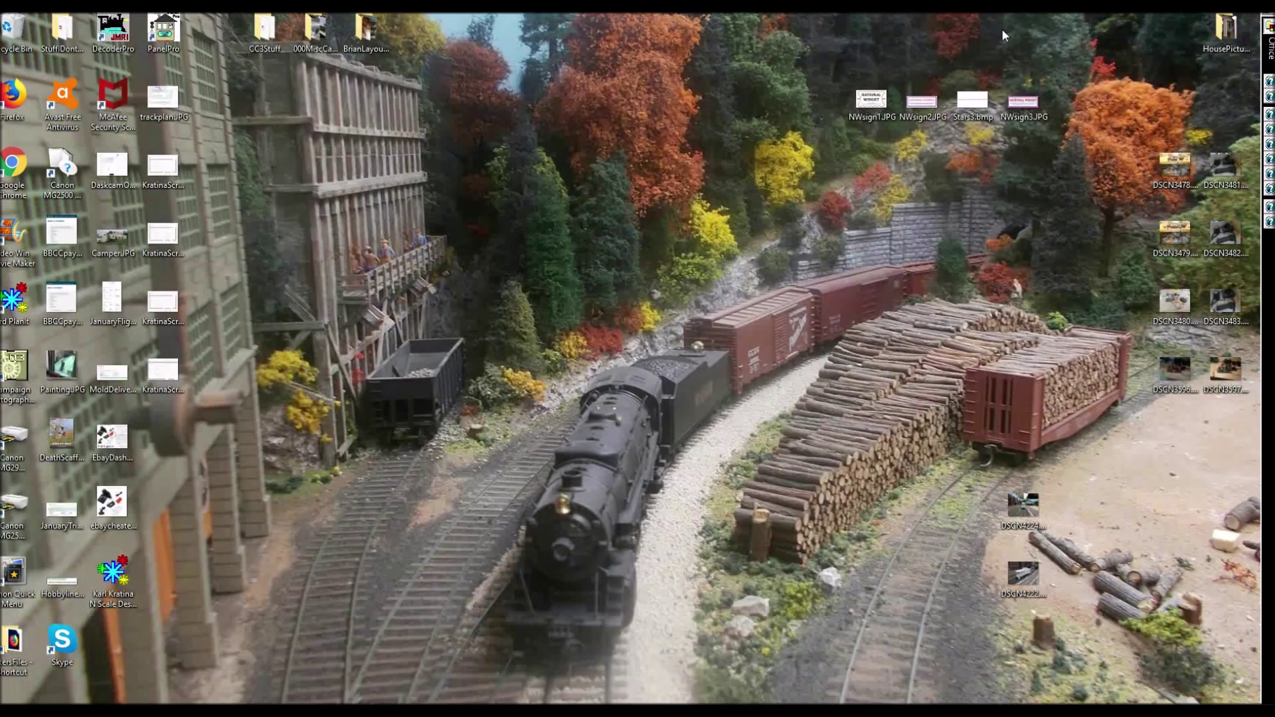
double_click(176, 304)
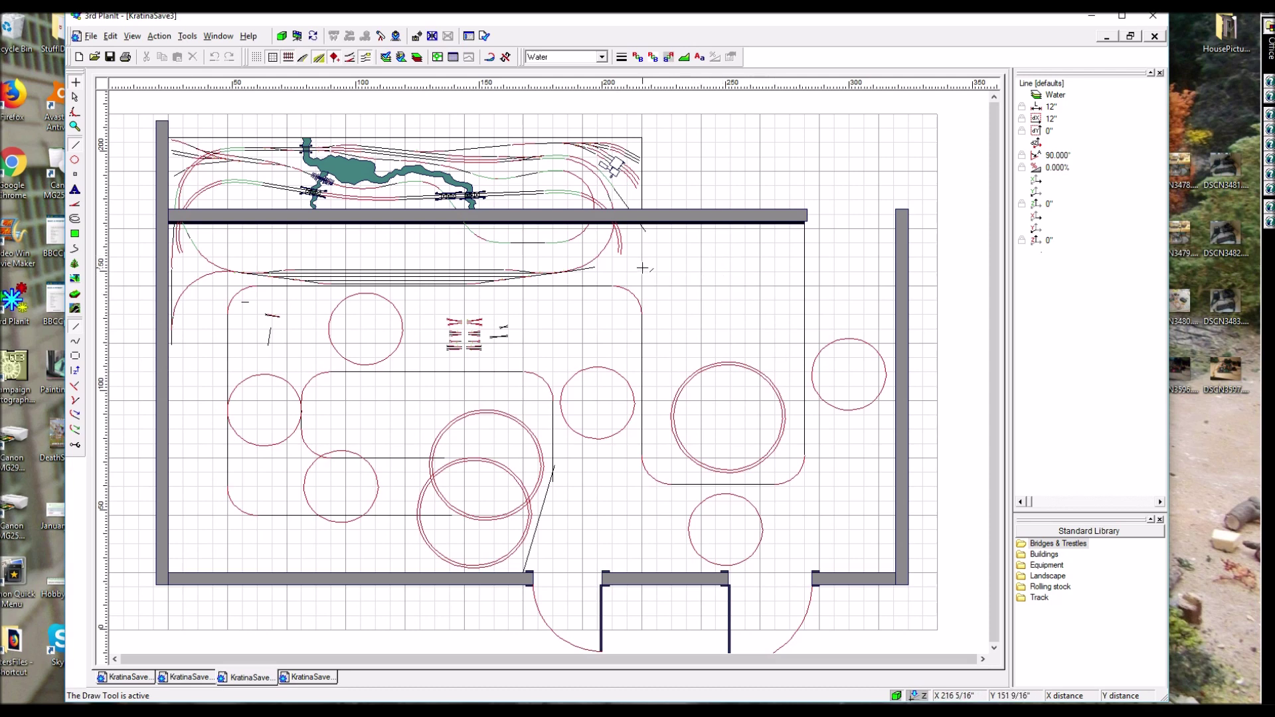
Step: Open the recent KratinaSave4 plan and delete the double curved track above the central loop
left_click(91, 36)
left_click(214, 275)
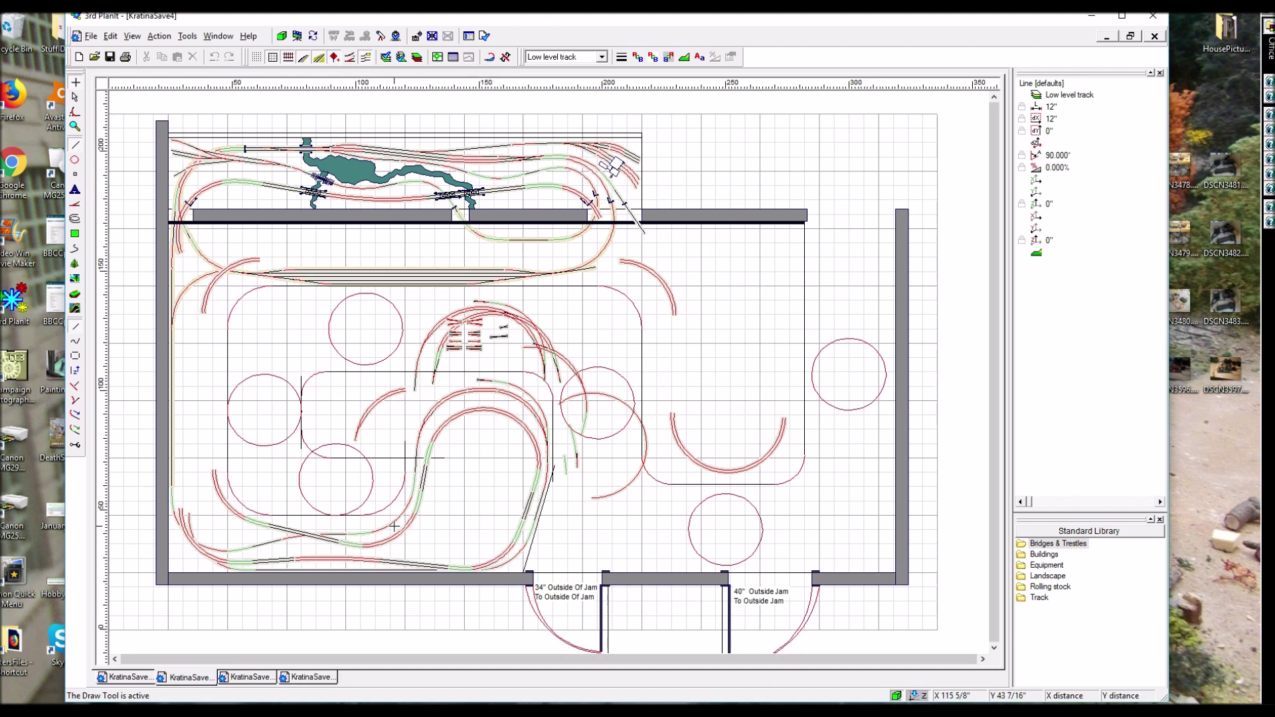
left_click(541, 345)
key("Escape")
left_click(541, 345)
key("Delete")
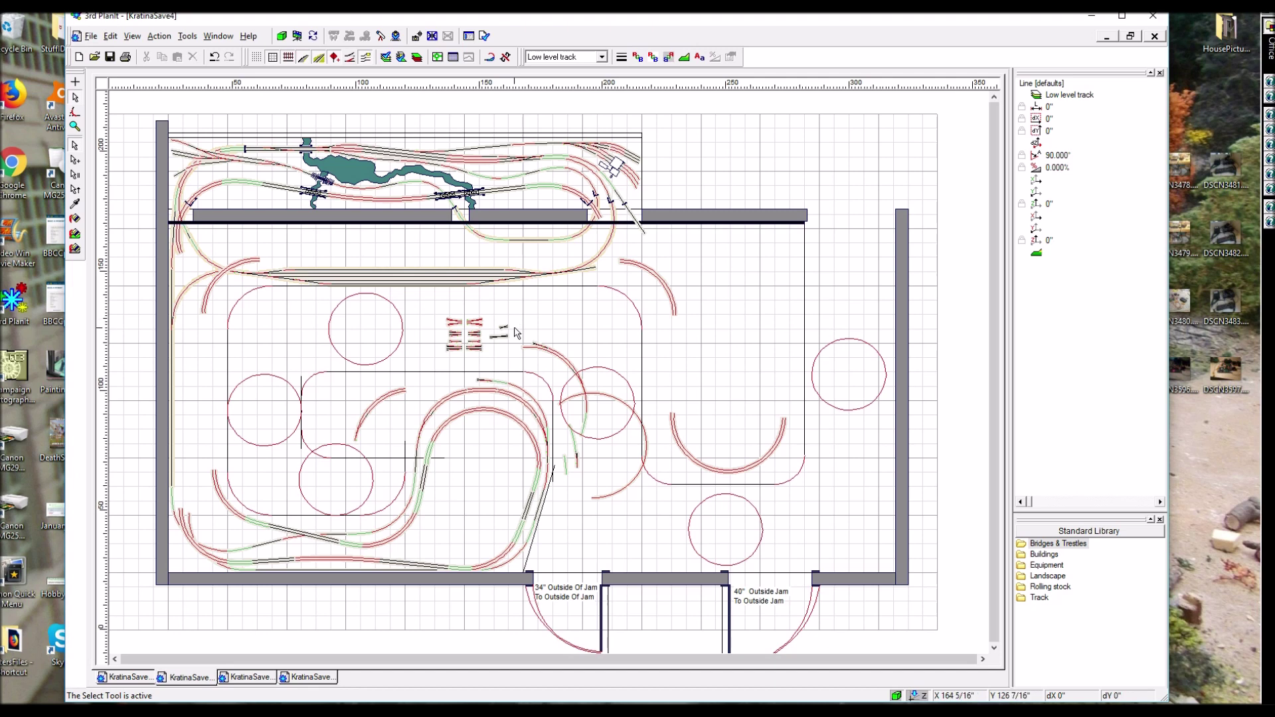
Step: Close the KratinaSave3 plan and open KratinaSave5.3pi
left_click(91, 36)
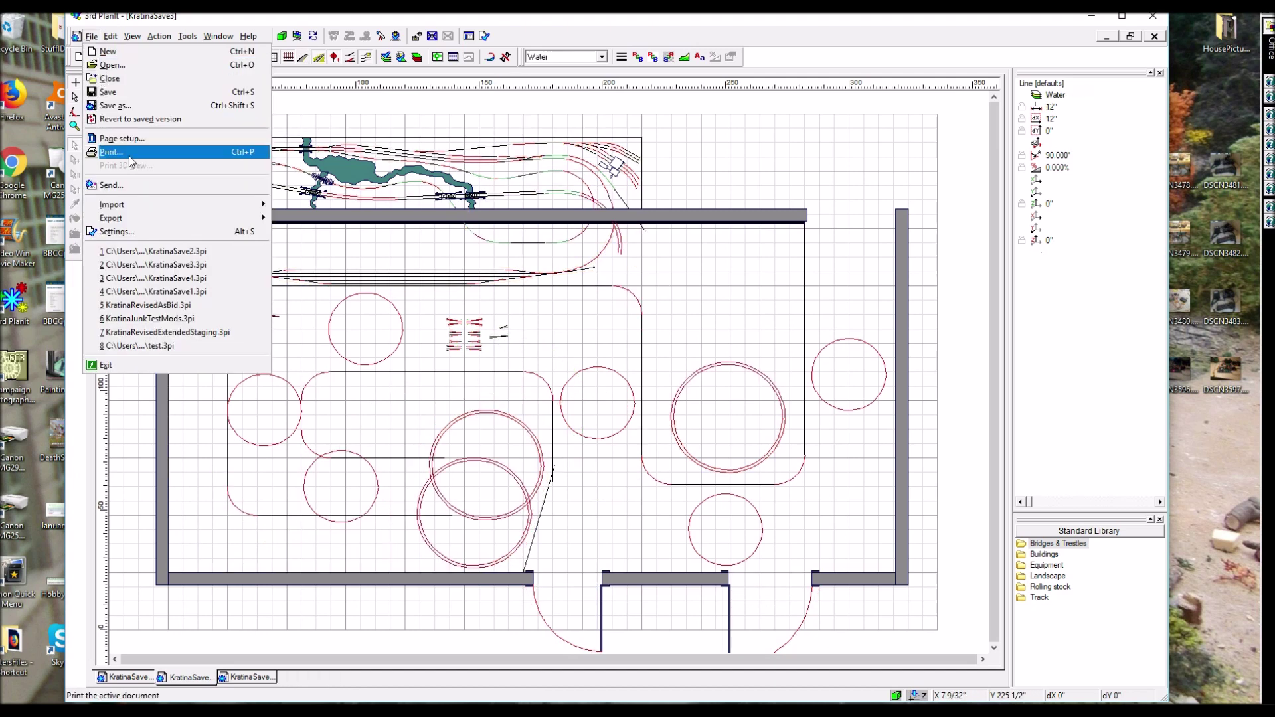
left_click(124, 78)
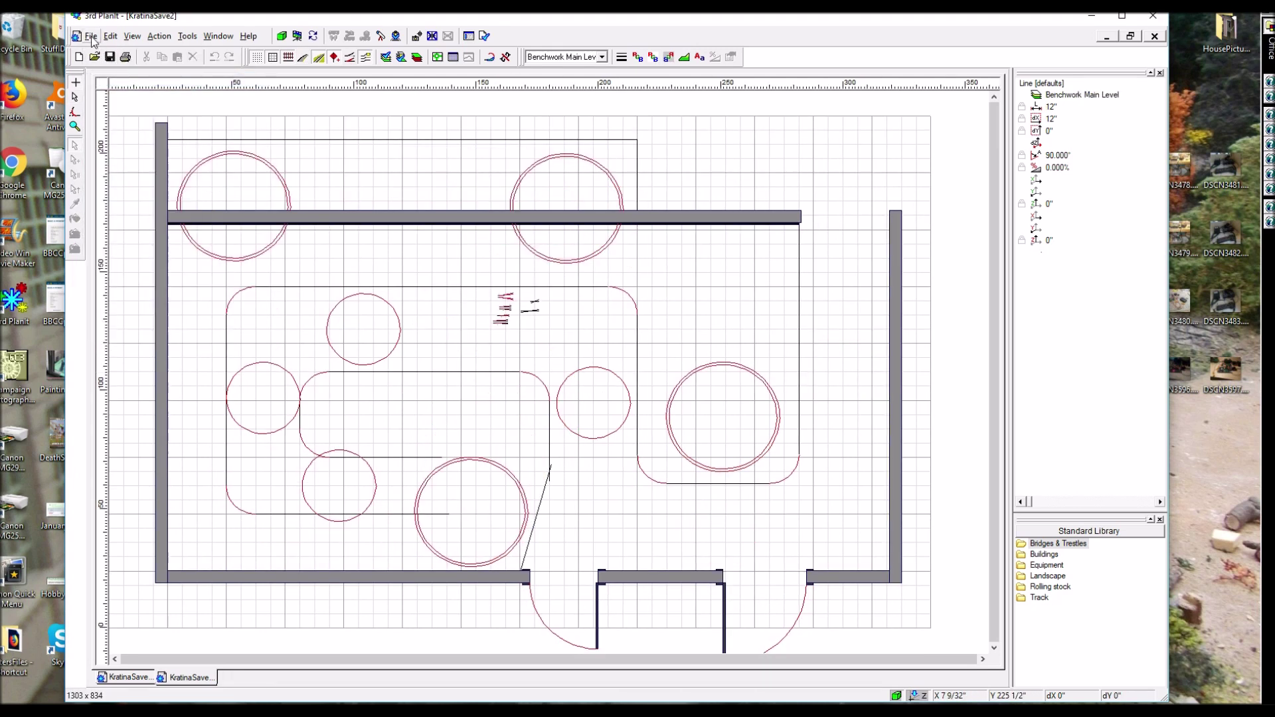
left_click(91, 36)
left_click(118, 67)
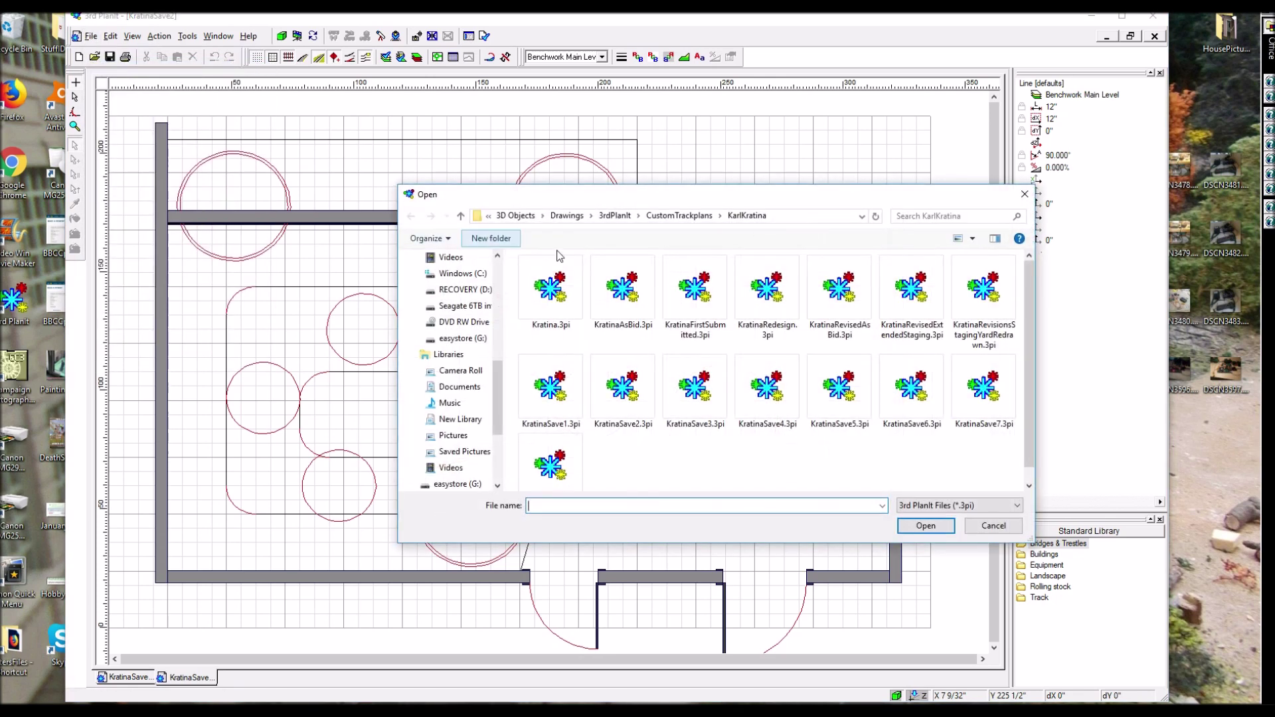
double_click(842, 384)
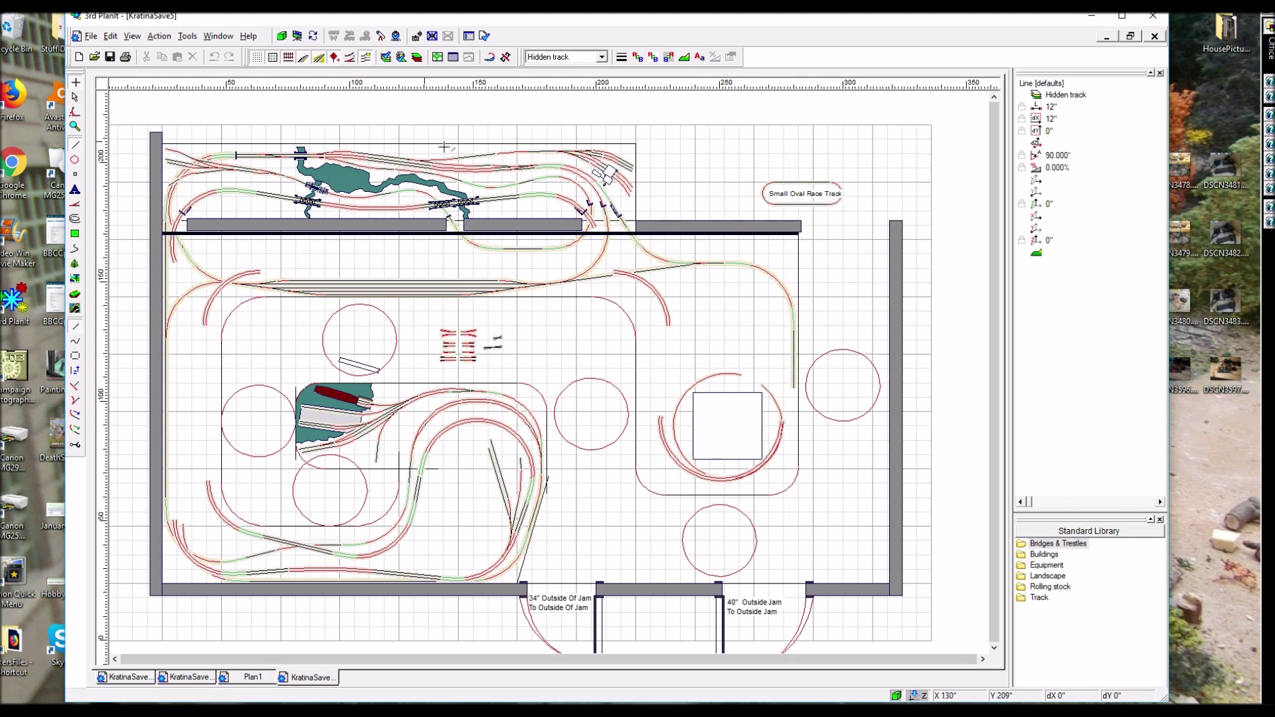
Step: Open the KratinaSave6.3pi plan to show the next stage of the layout
left_click(91, 36)
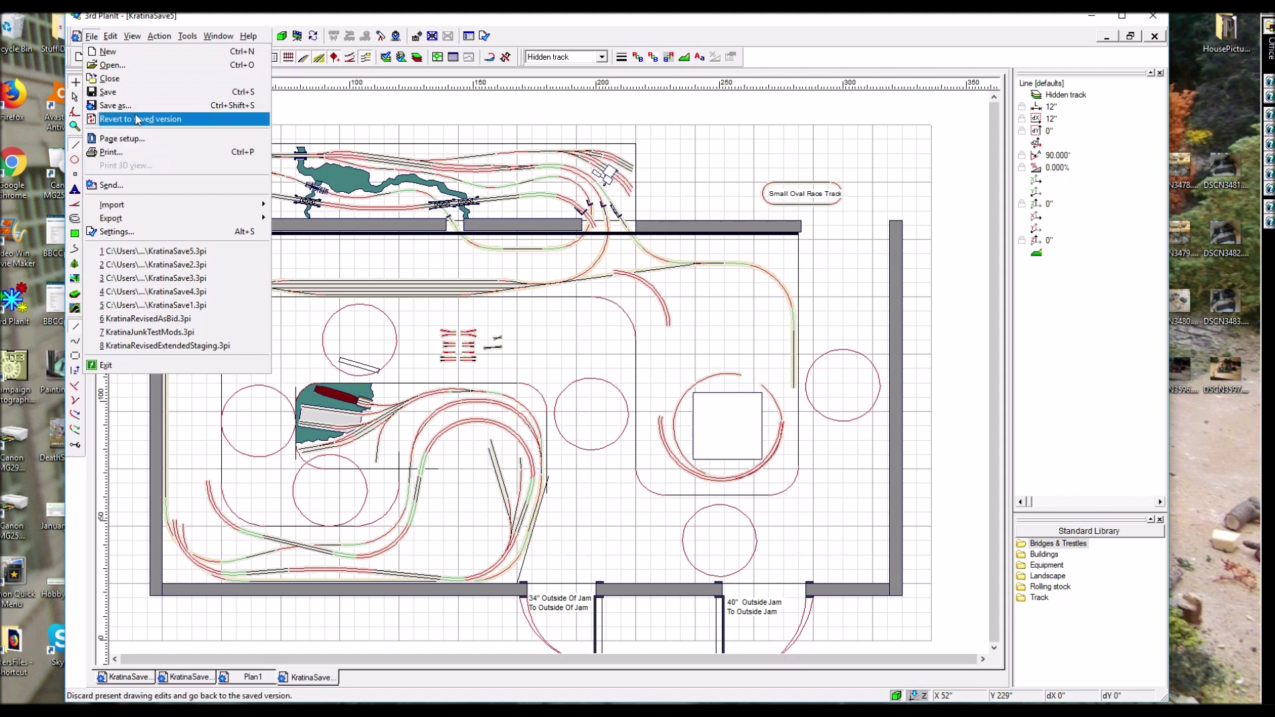
left_click(111, 65)
double_click(935, 402)
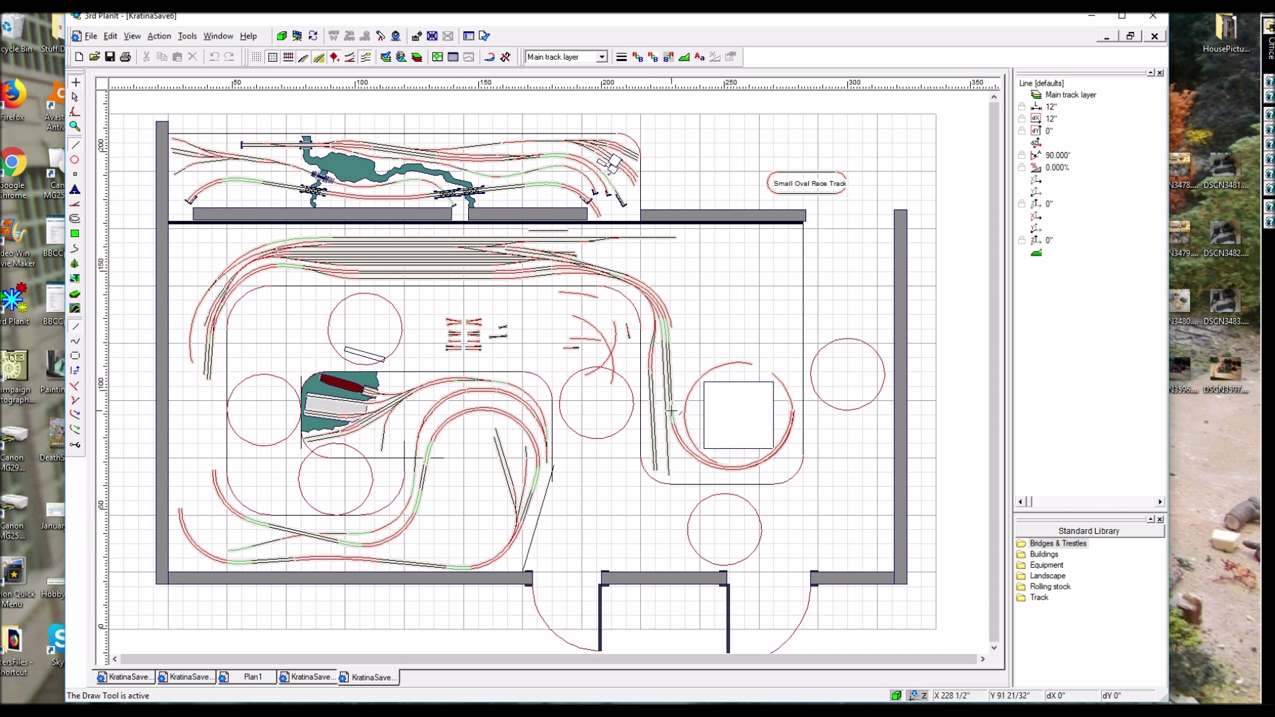
Step: Open the KratinaSave7.3pi plan from the same folder
left_click(91, 36)
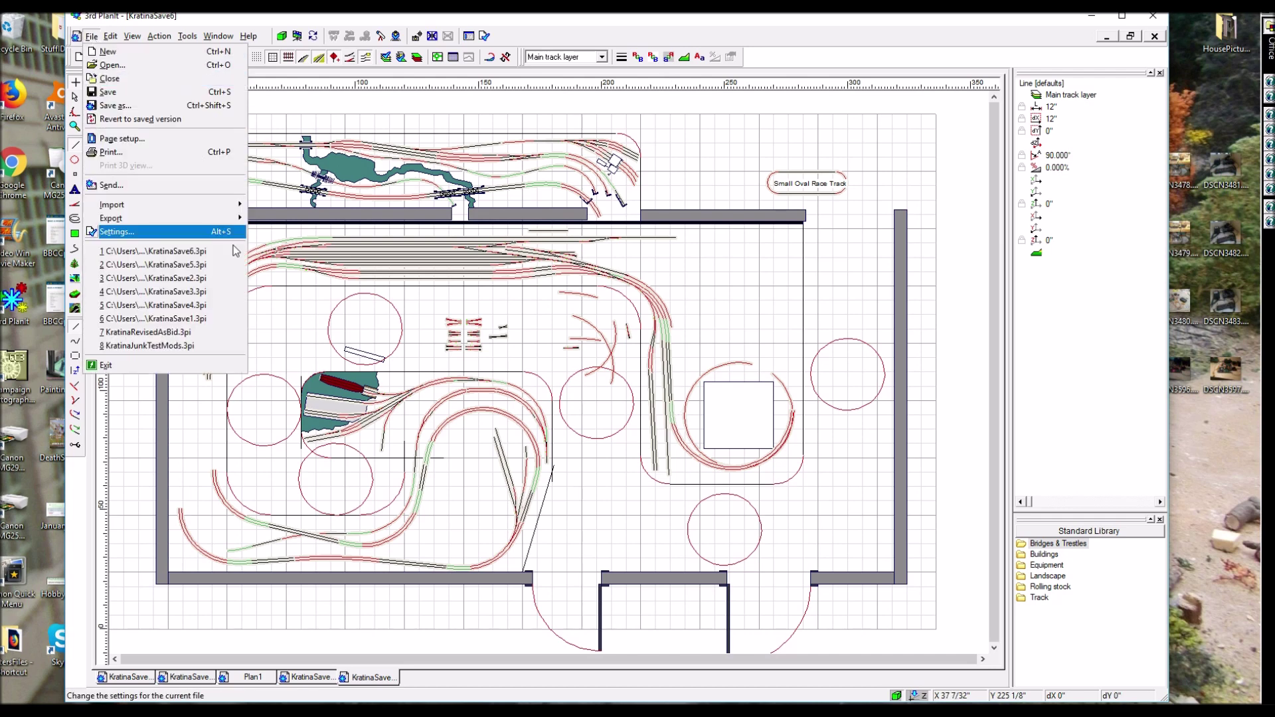
left_click(122, 67)
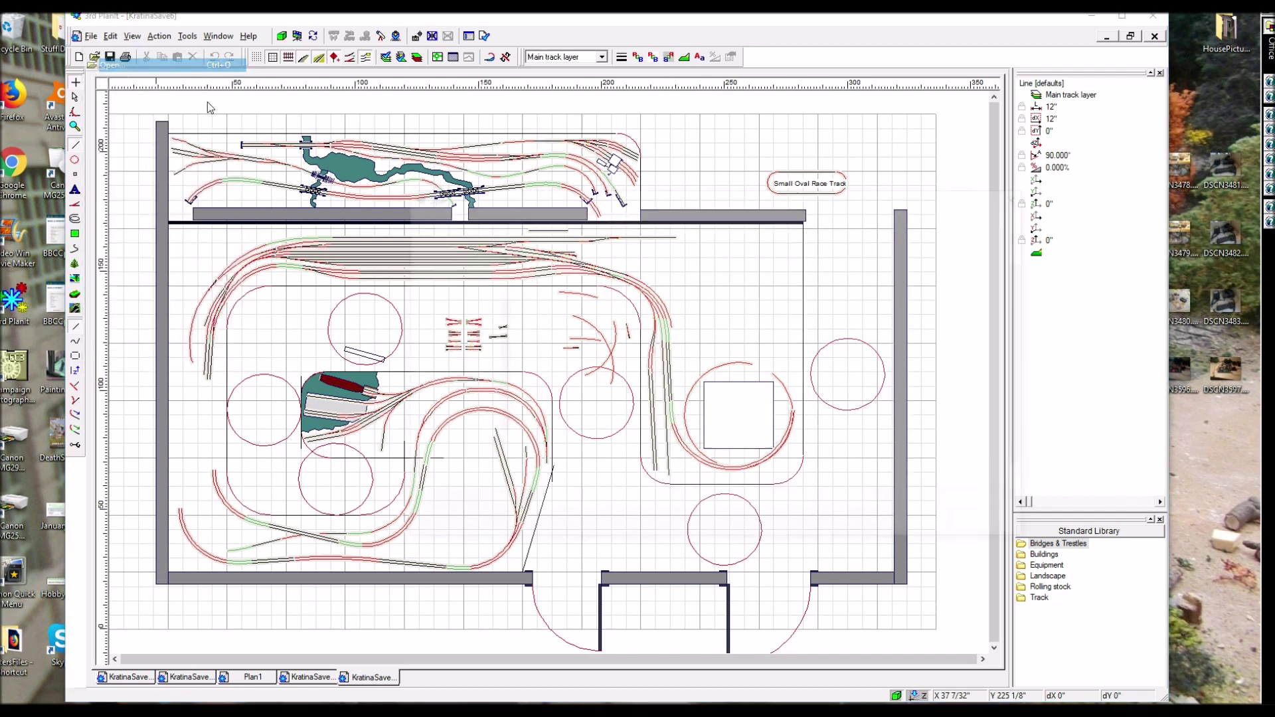
double_click(985, 392)
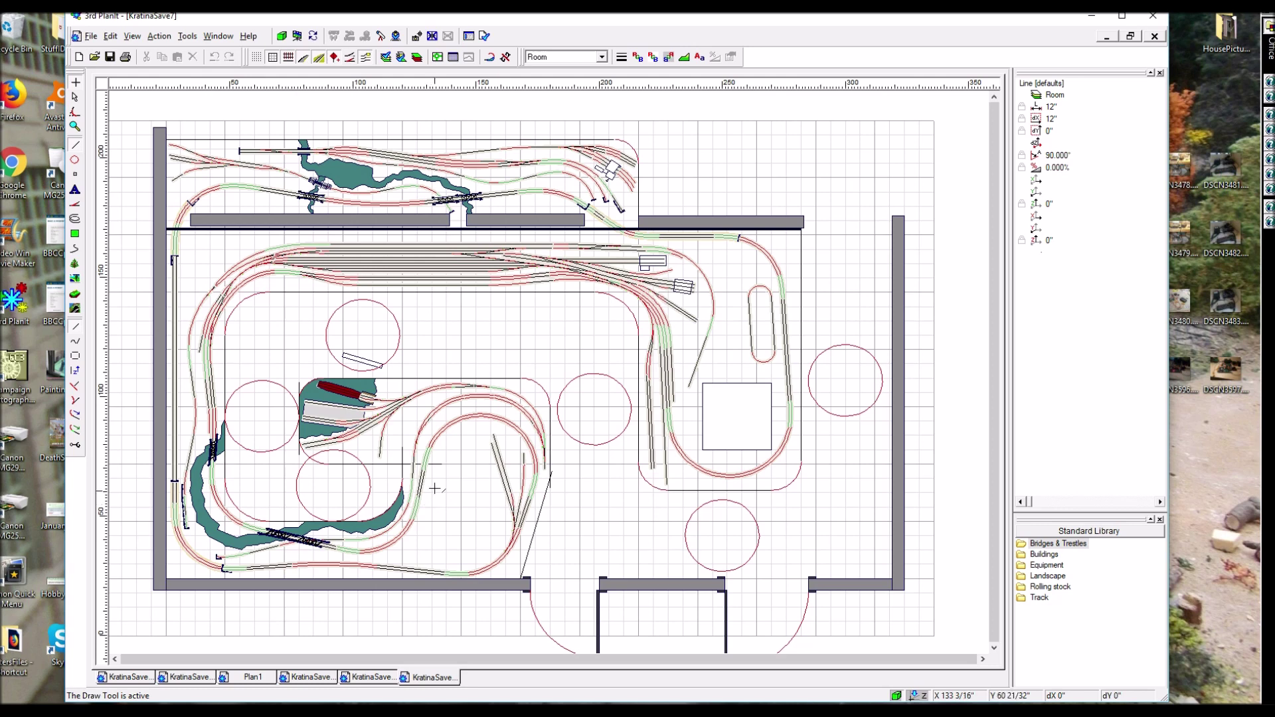
Step: Open the KratinaSave8.3pi plan to show the layout's structures stage
left_click(90, 36)
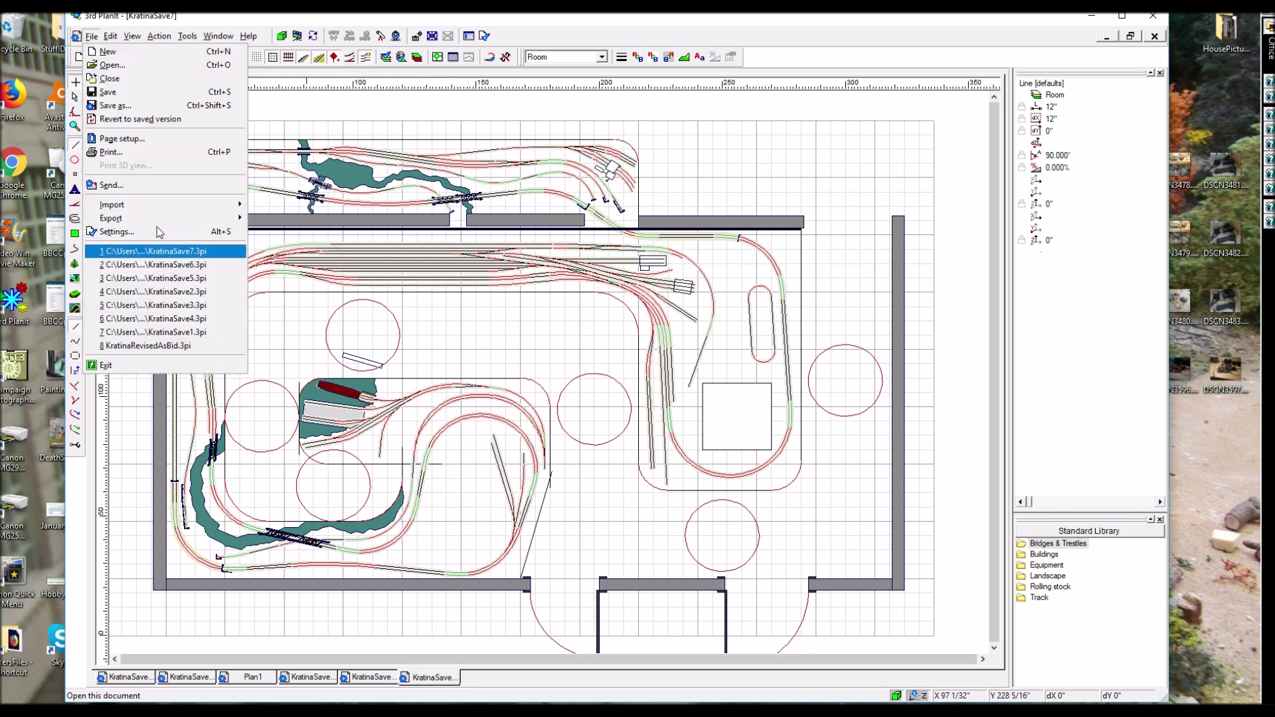
left_click(112, 64)
double_click(550, 452)
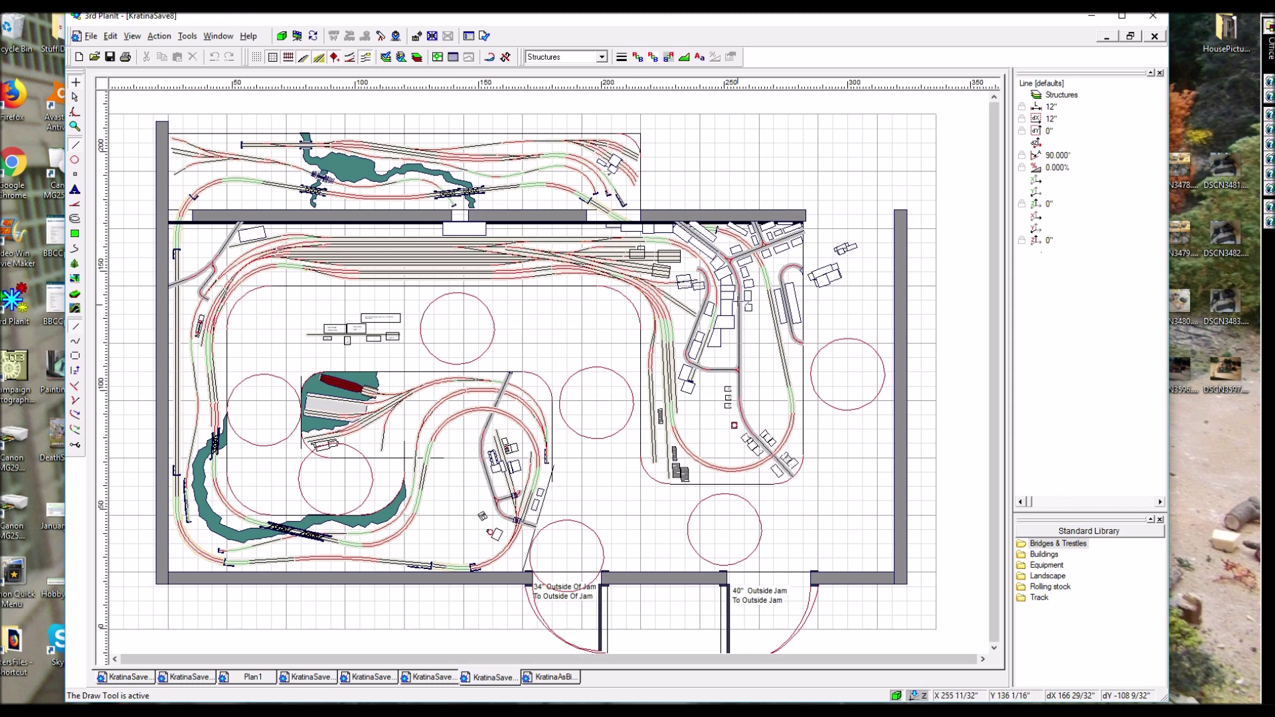
Step: Bring up the finished KratinaAsBid.3pi plan from the recently used documents
left_click(91, 37)
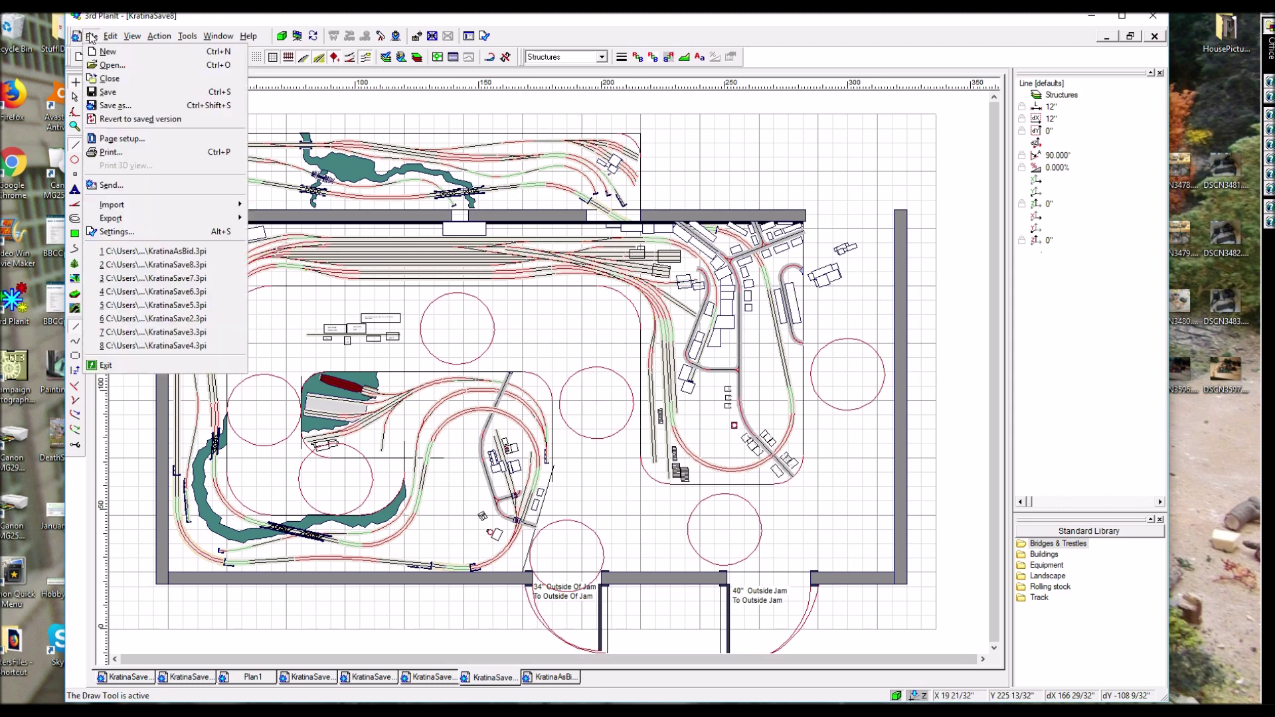
left_click(511, 319)
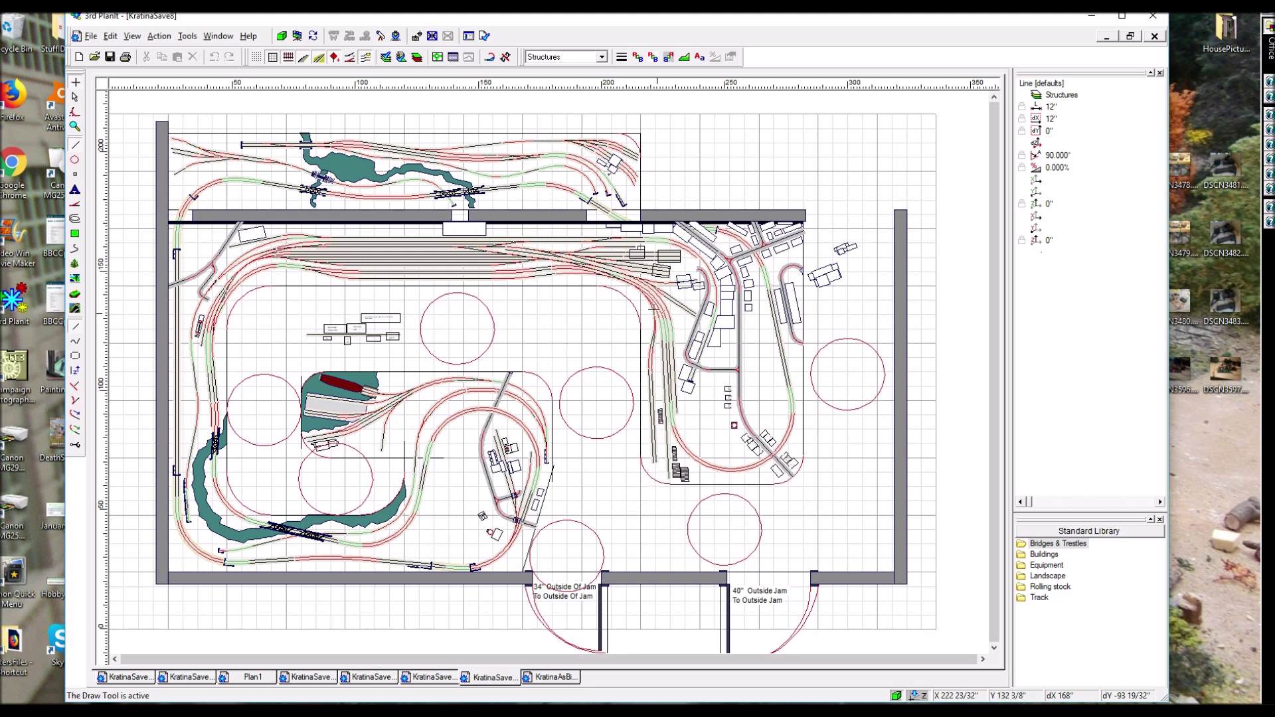
left_click(91, 37)
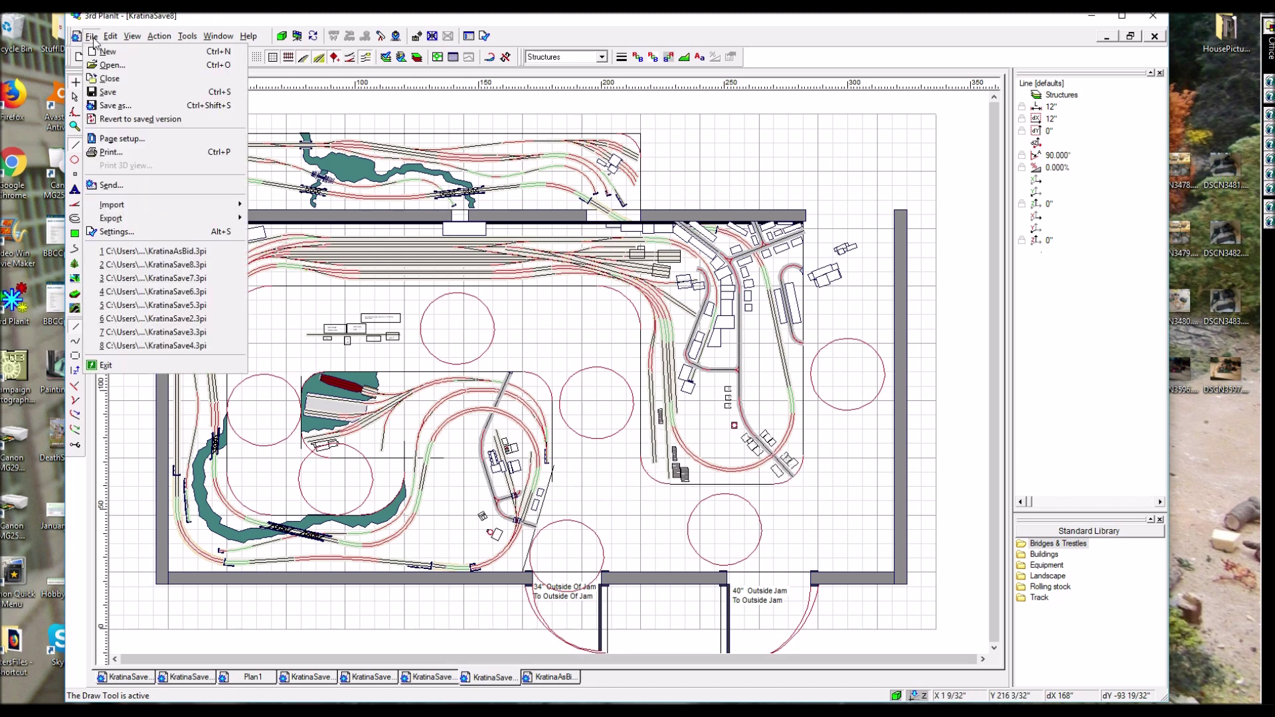
left_click(170, 253)
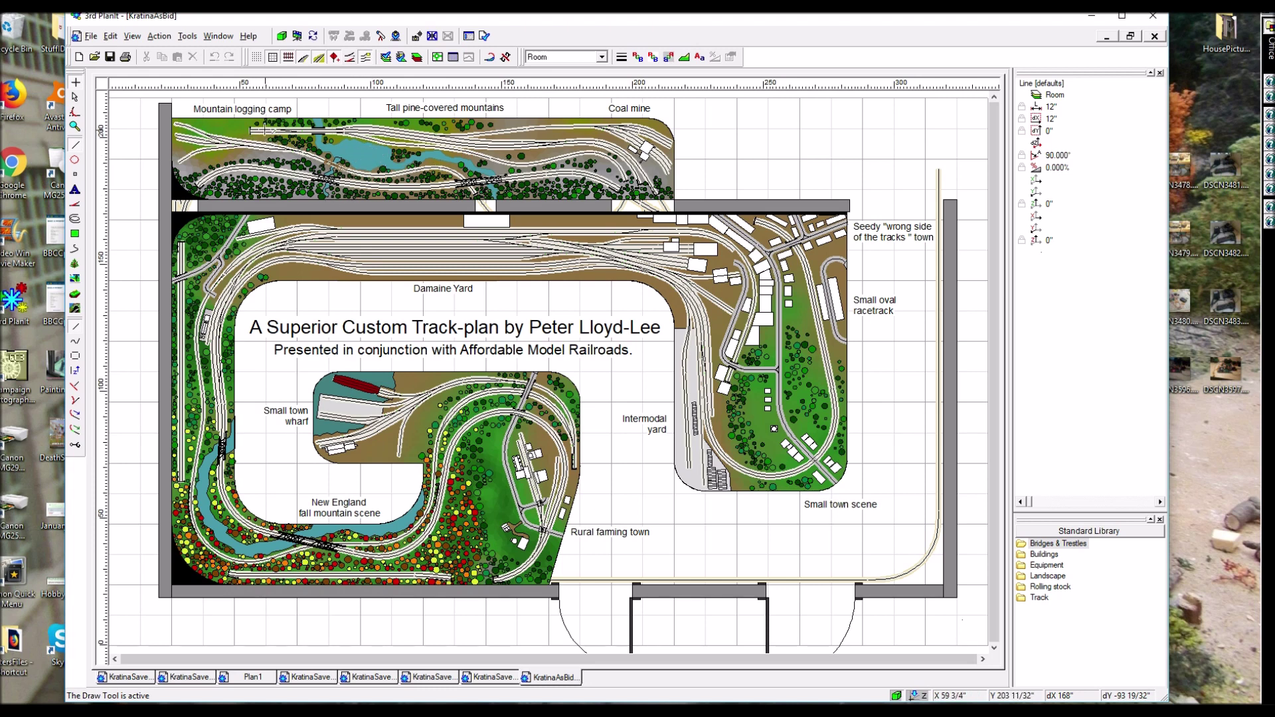
left_click(251, 131)
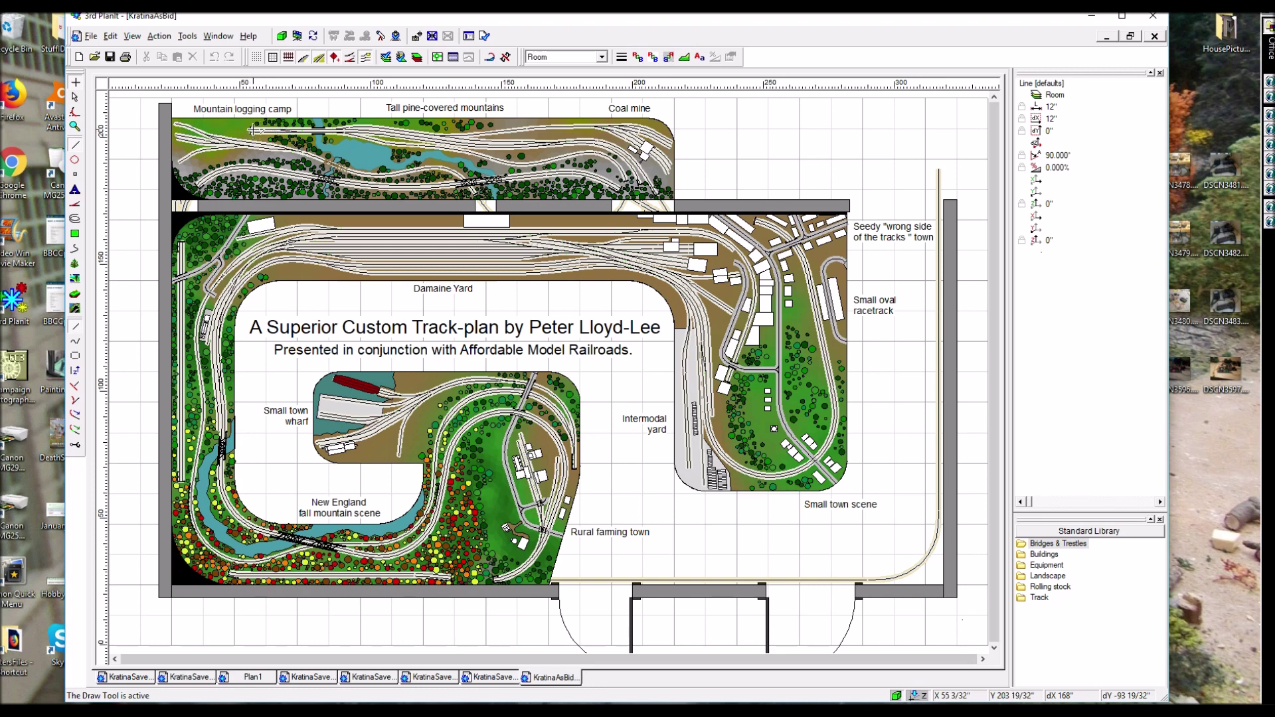